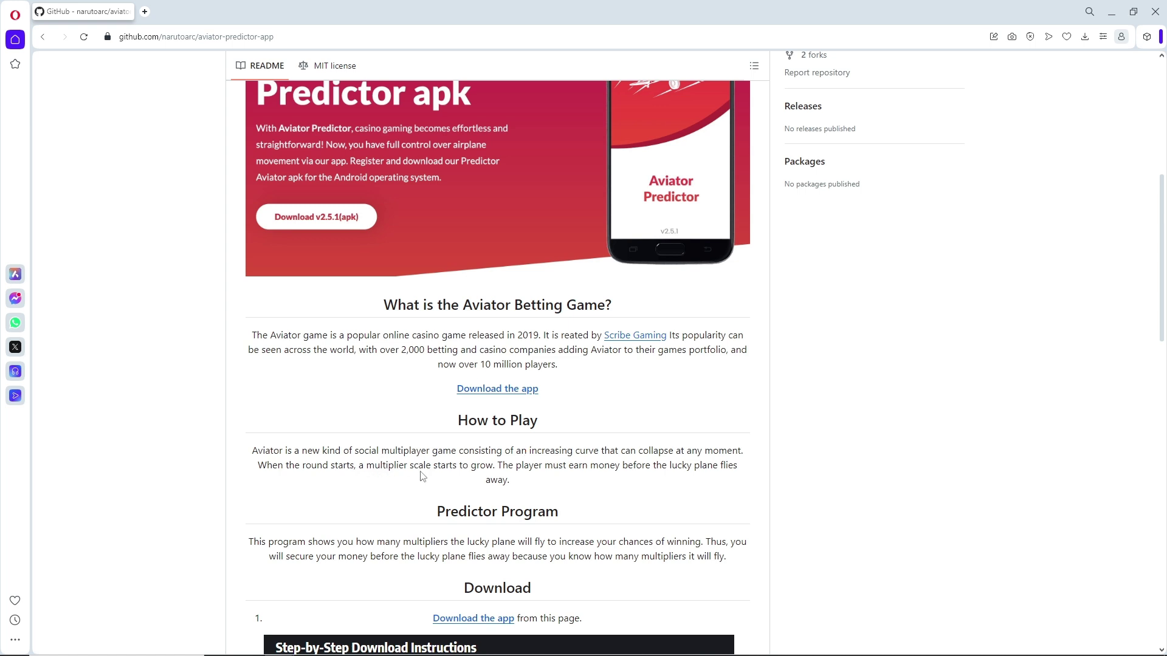
scroll(456, 470, "down", 1)
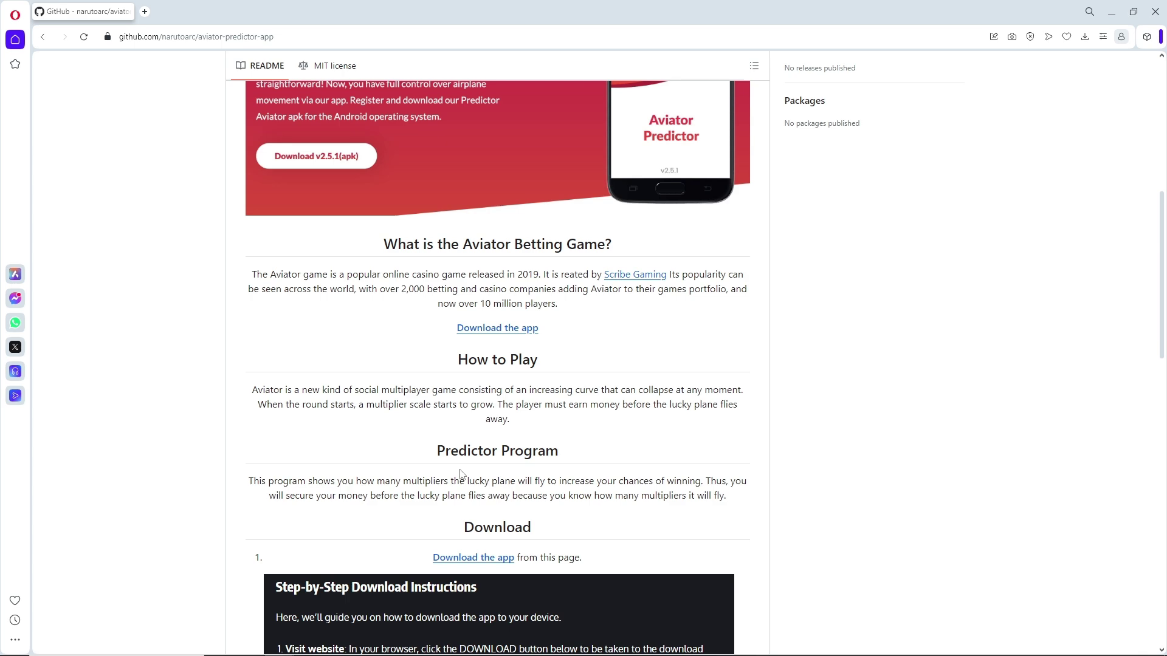
scroll(461, 471, "down", 1)
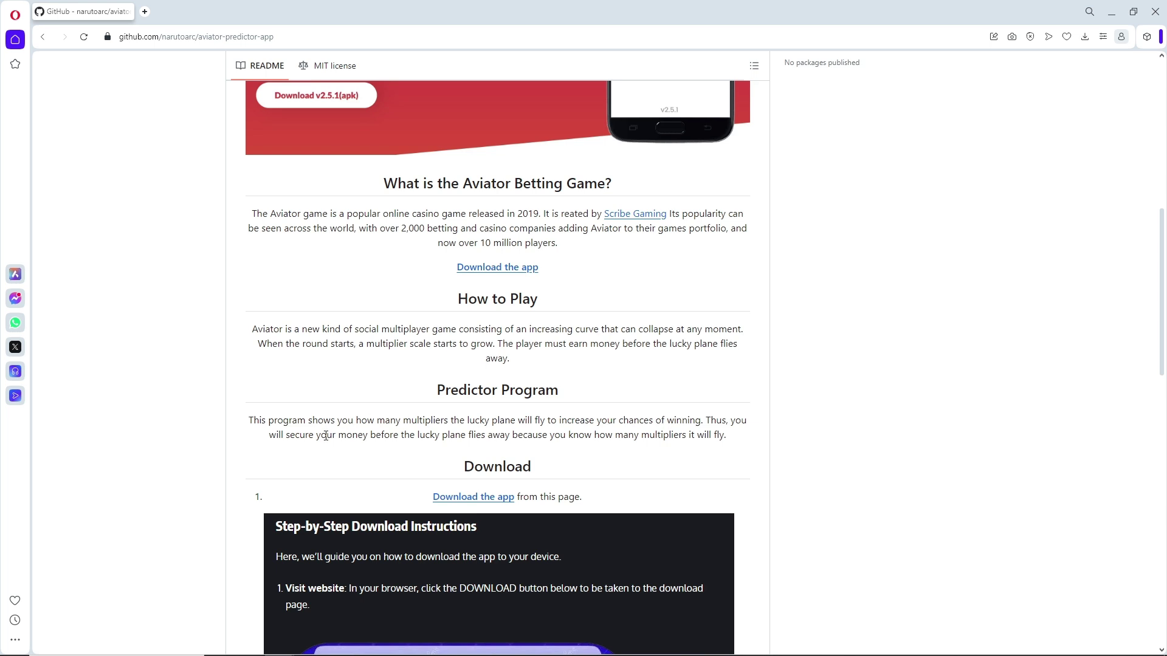
Follow the README's DOWNLOAD image link to the Aviator Predictor apk download site.
left_click_drag(327, 435, 548, 438)
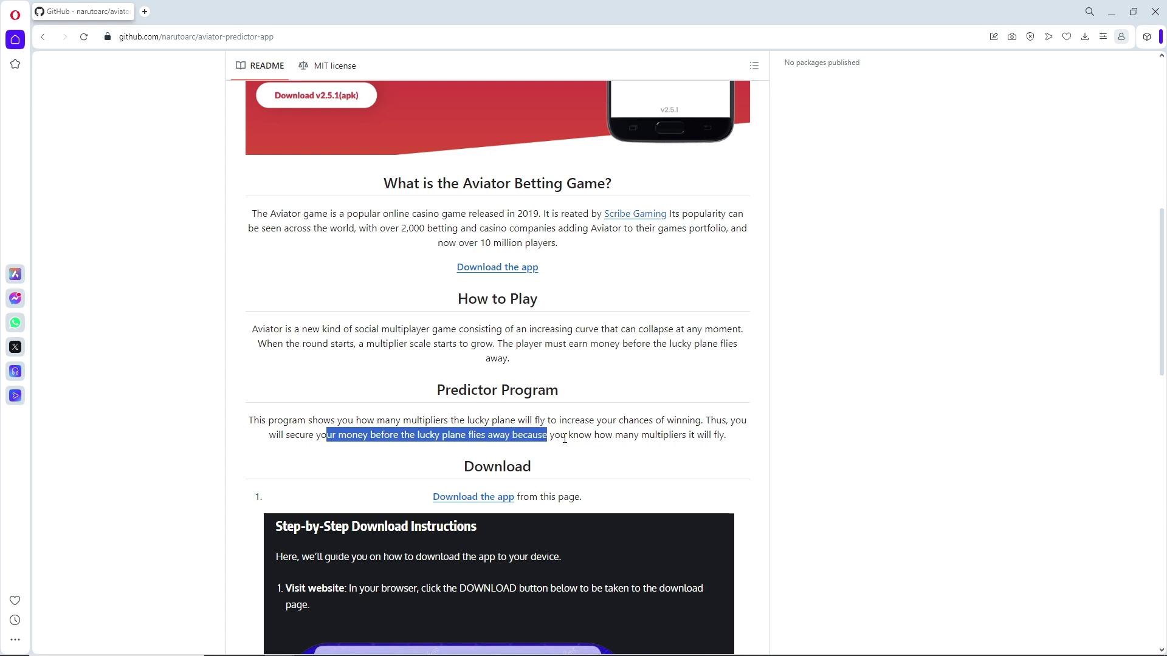
left_click(584, 437)
scroll(585, 437, "down", 3)
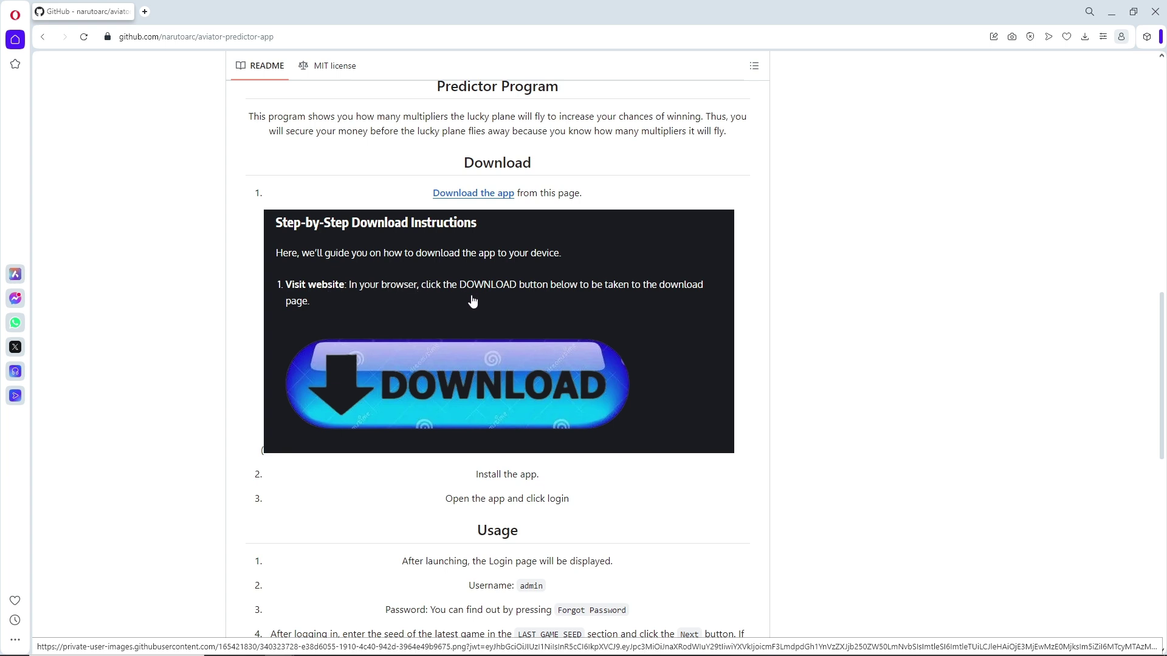
scroll(474, 301, "down", 1)
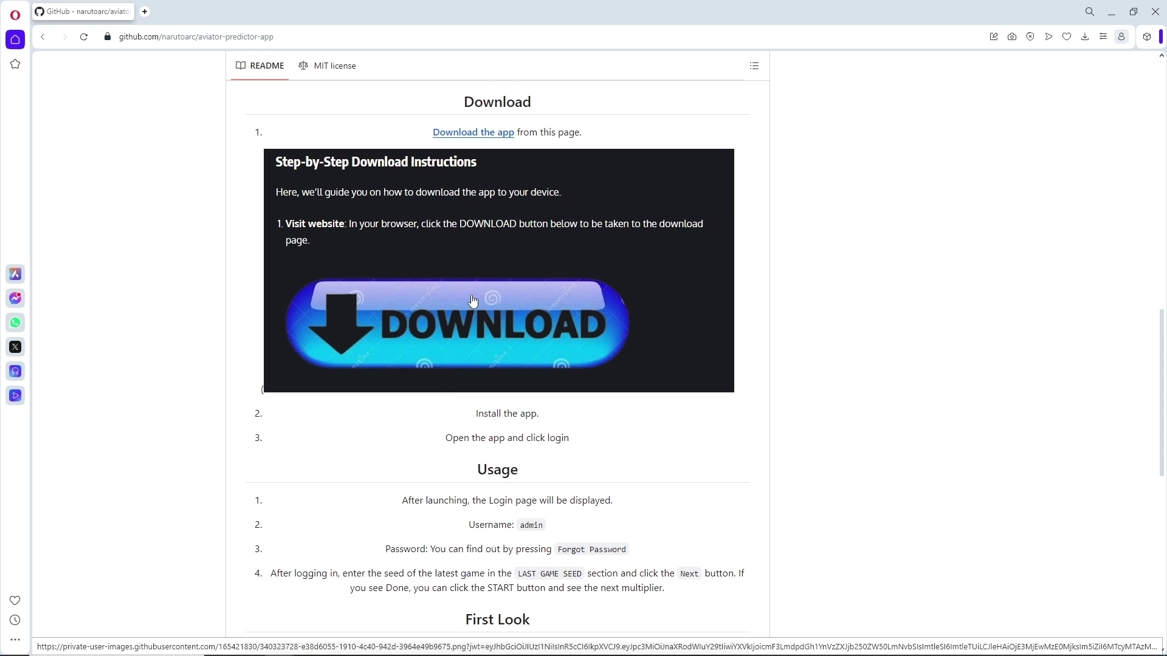
left_click(474, 301)
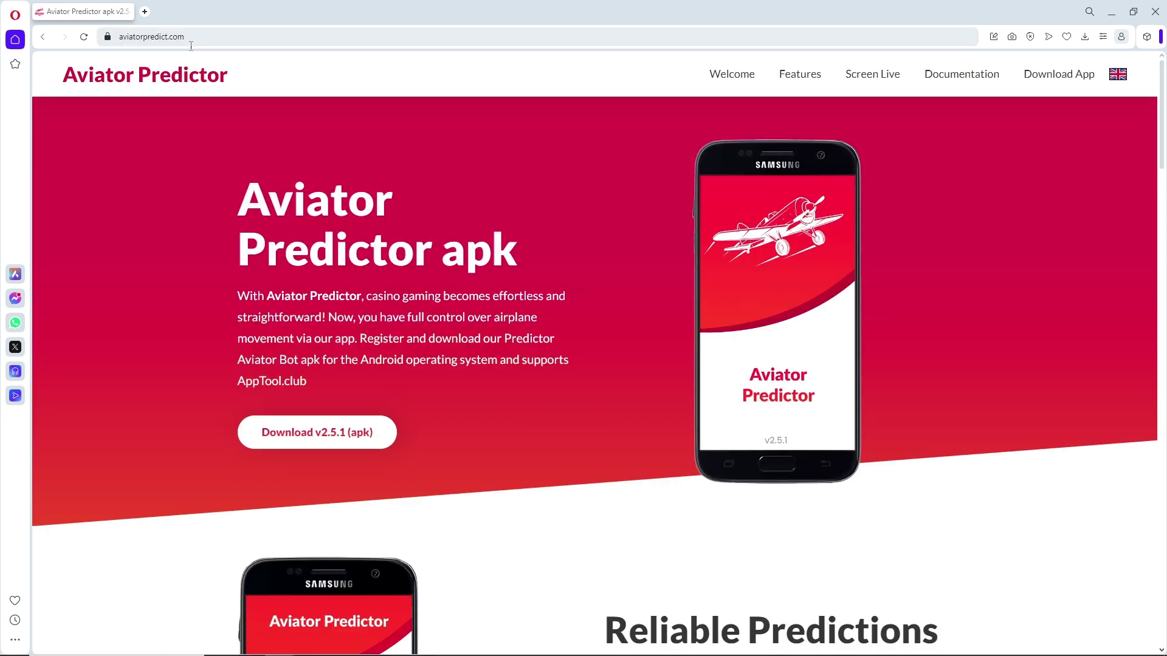
Highlight part of the aviatorpredict.com address, then return to the GitHub README.
left_click_drag(133, 36, 166, 36)
left_click(187, 37)
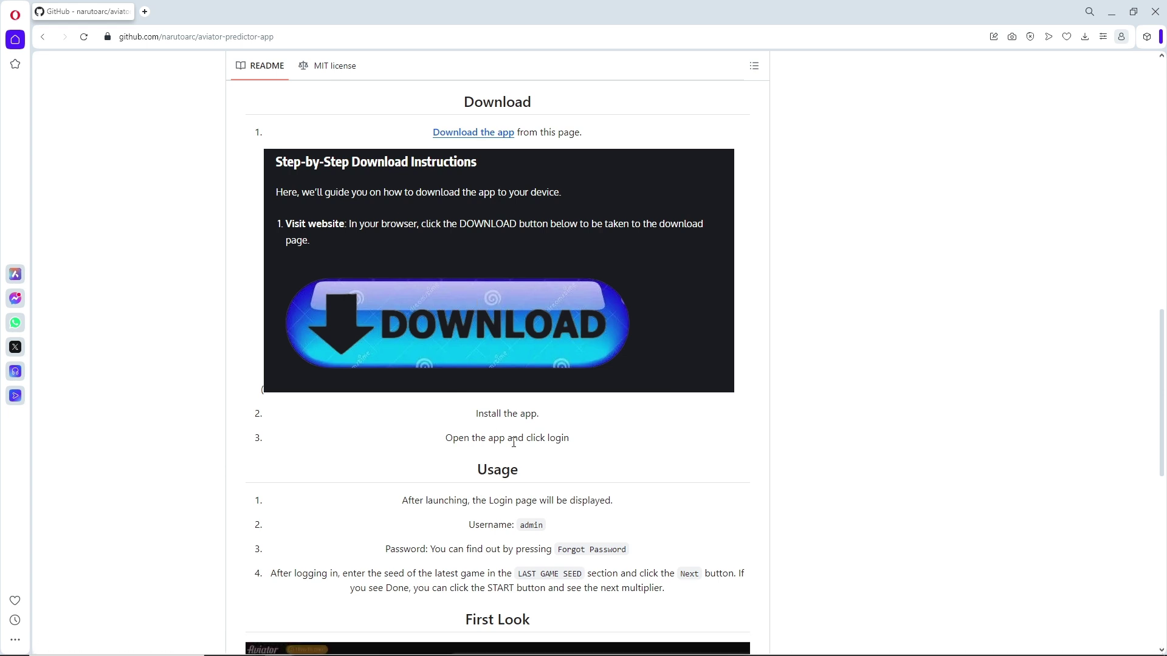
scroll(514, 444, "down", 1)
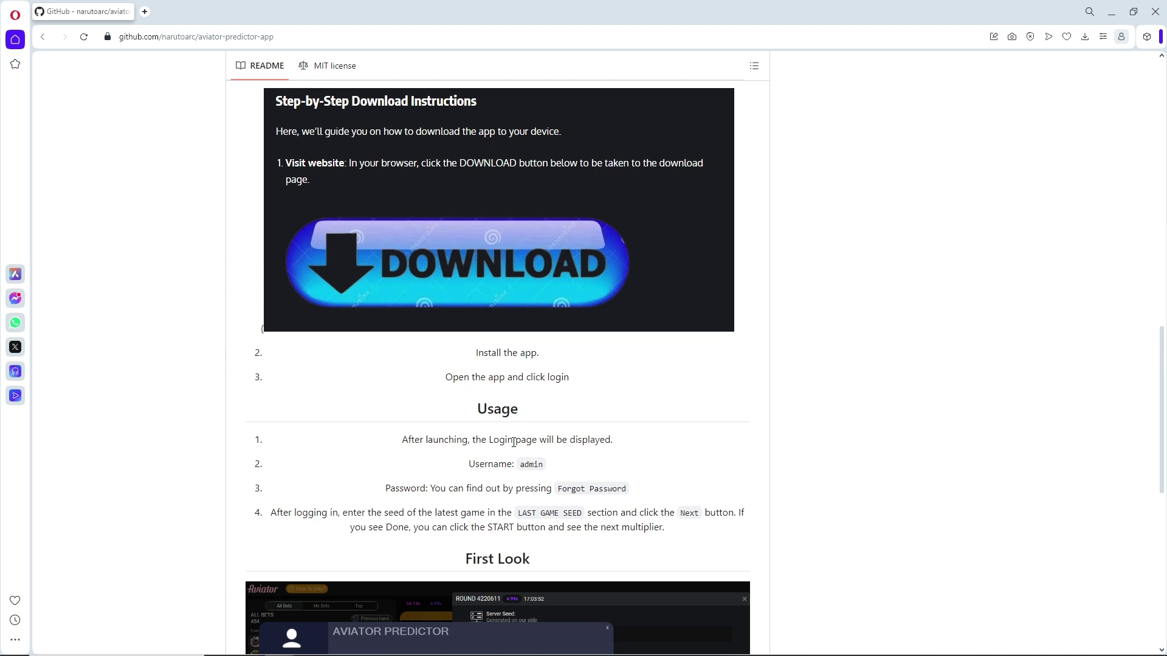
scroll(513, 443, "down", 1)
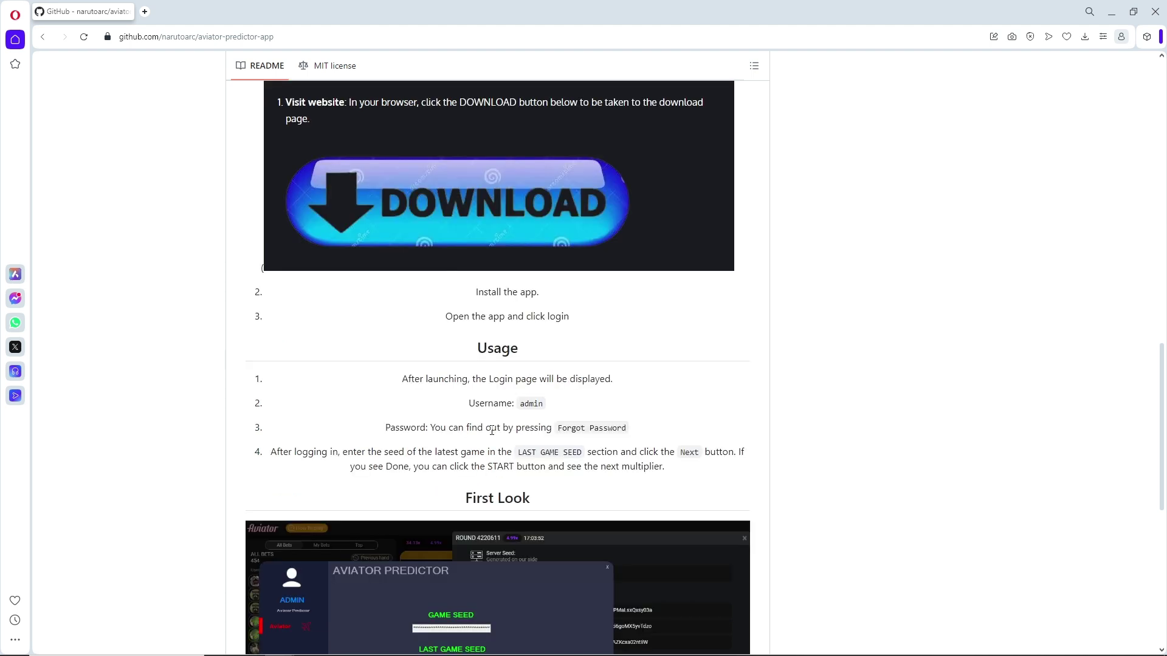
Highlight the Usage lines about LAST GAME SEED and the Next button, reaching the First Look screenshot.
left_click_drag(467, 454, 726, 452)
left_click(624, 453)
left_click(727, 456)
scroll(649, 453, "down", 1)
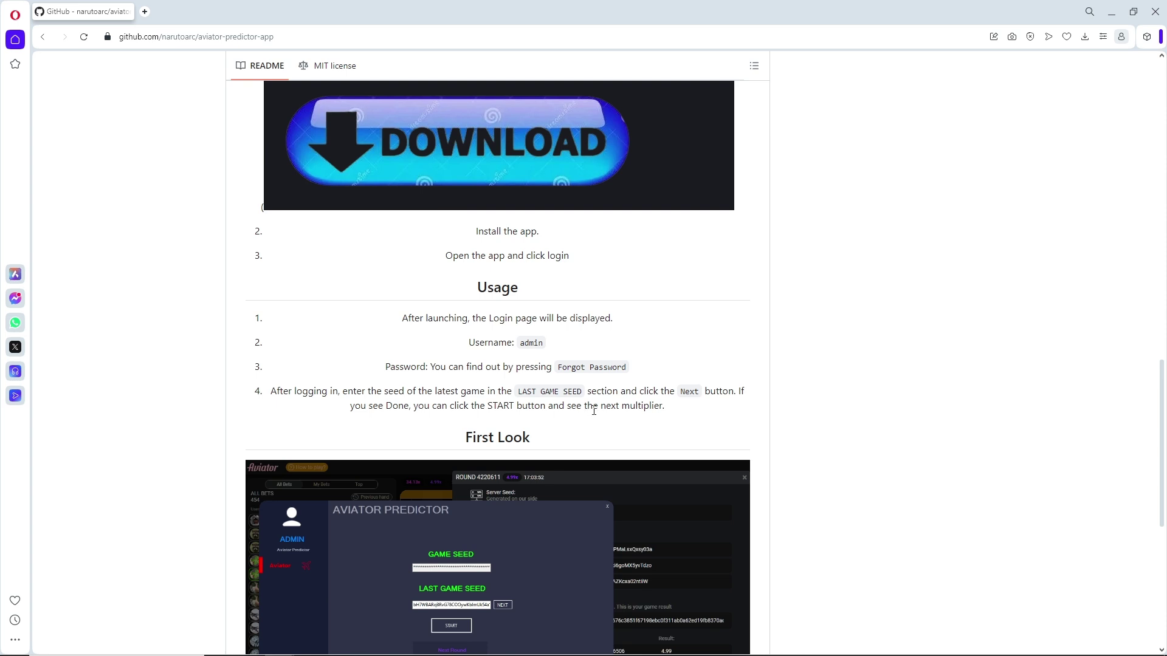
scroll(591, 410, "down", 1)
scroll(547, 428, "up", 3)
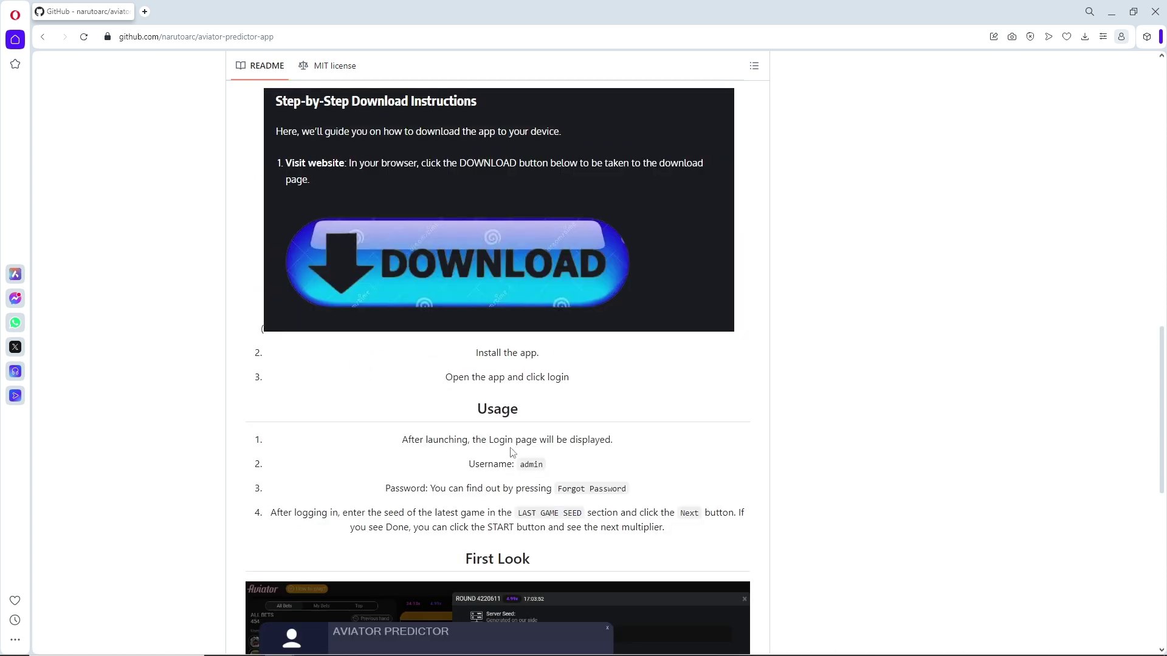
scroll(511, 443, "down", 1)
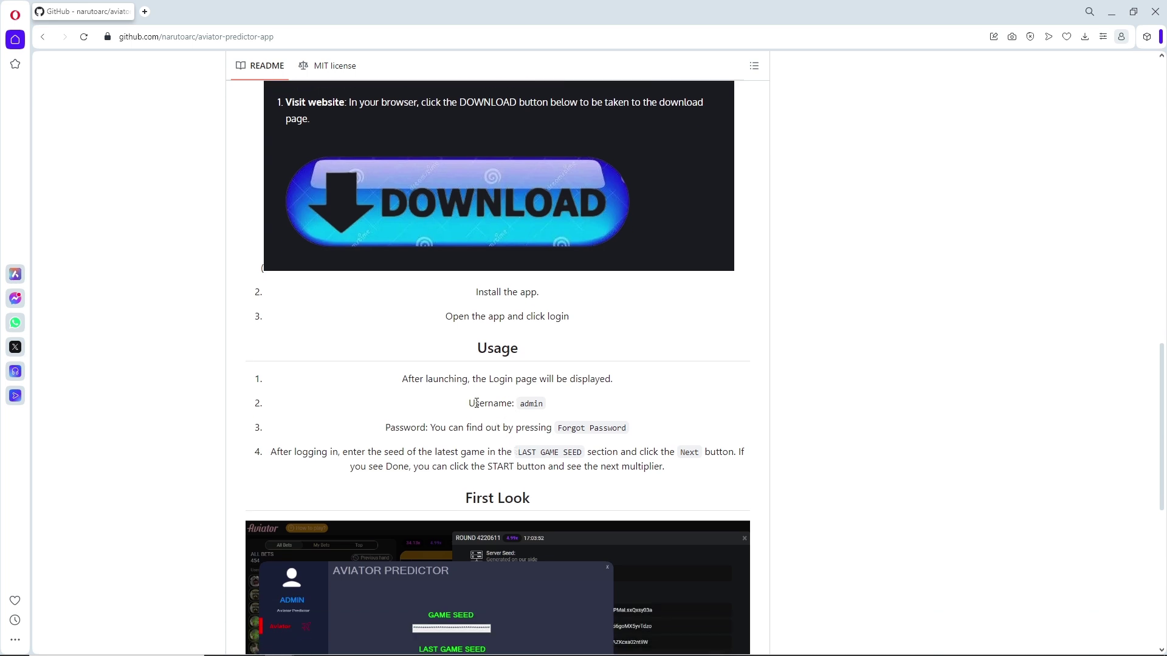
left_click_drag(477, 403, 547, 406)
scroll(594, 416, "down", 3)
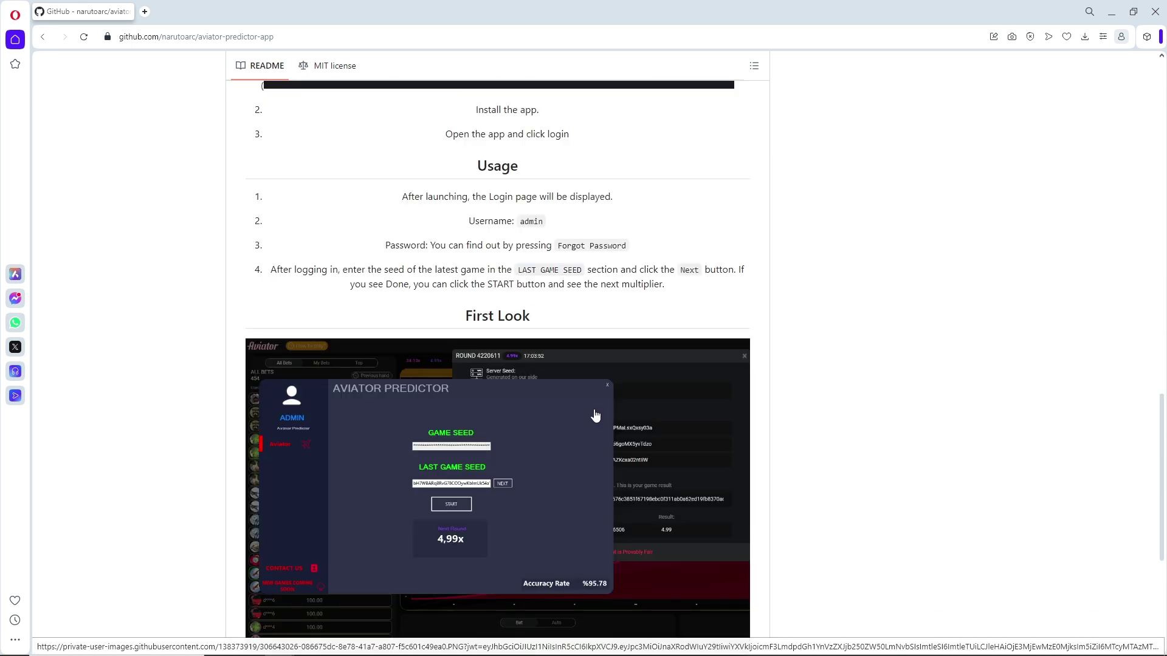